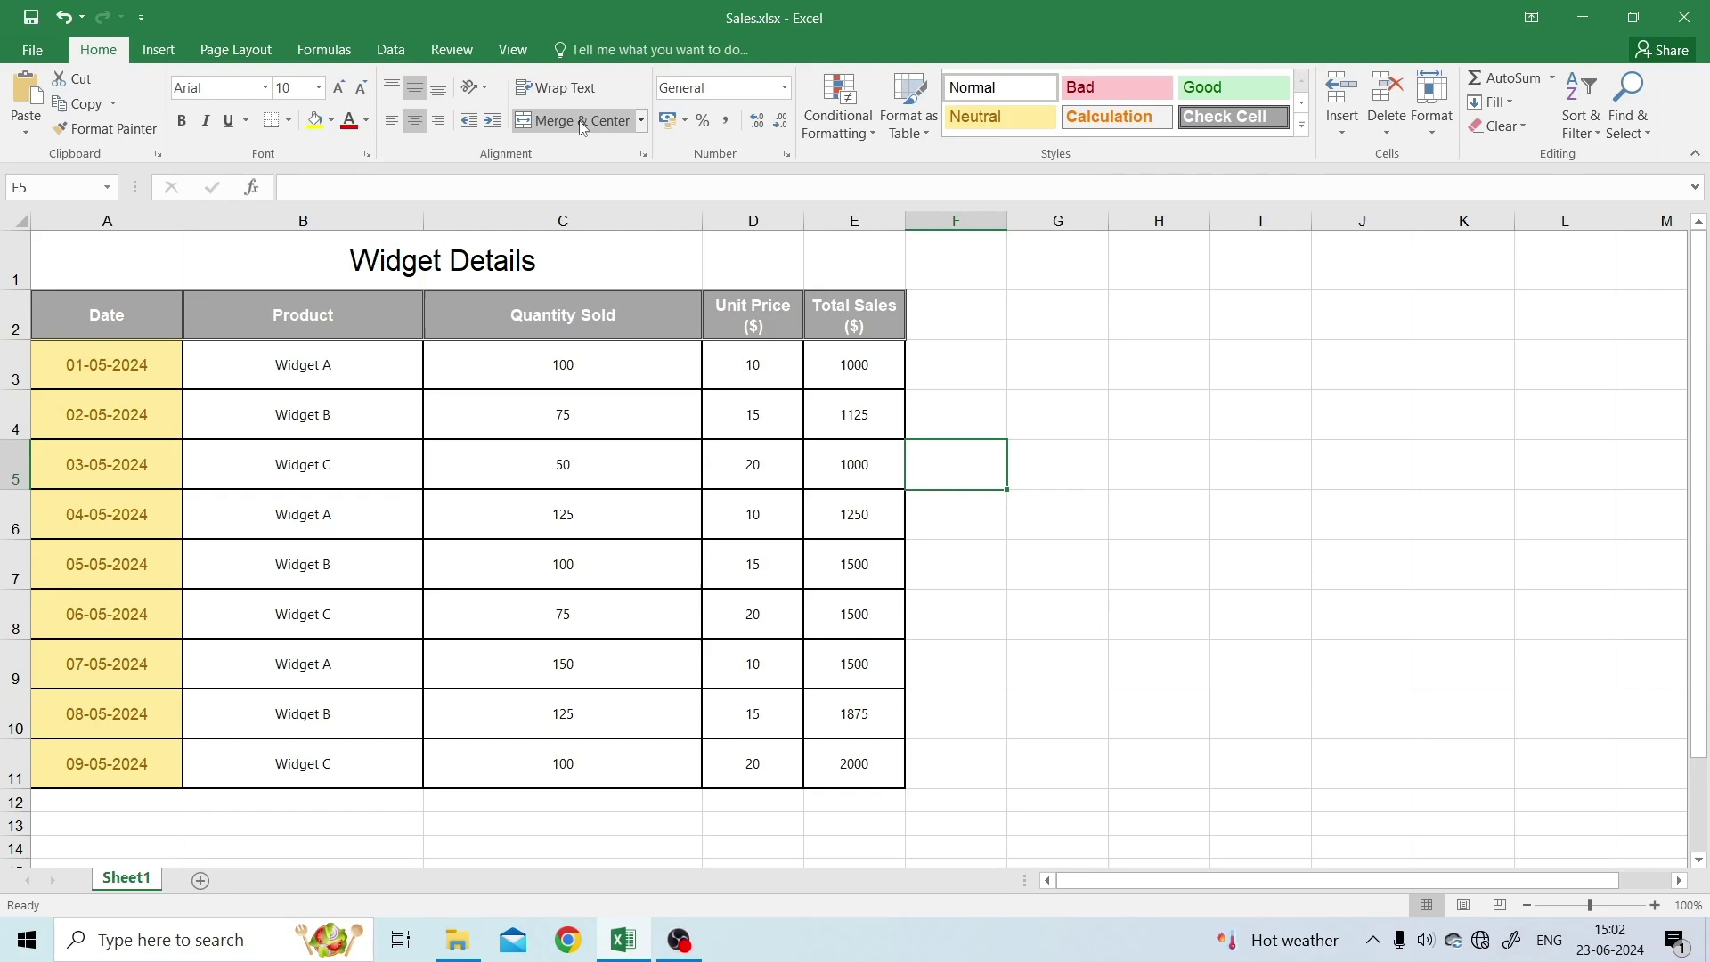
Step: Apply Unmerge Cells to the merged B1:C1 'Widget Details' title
left_click(314, 257)
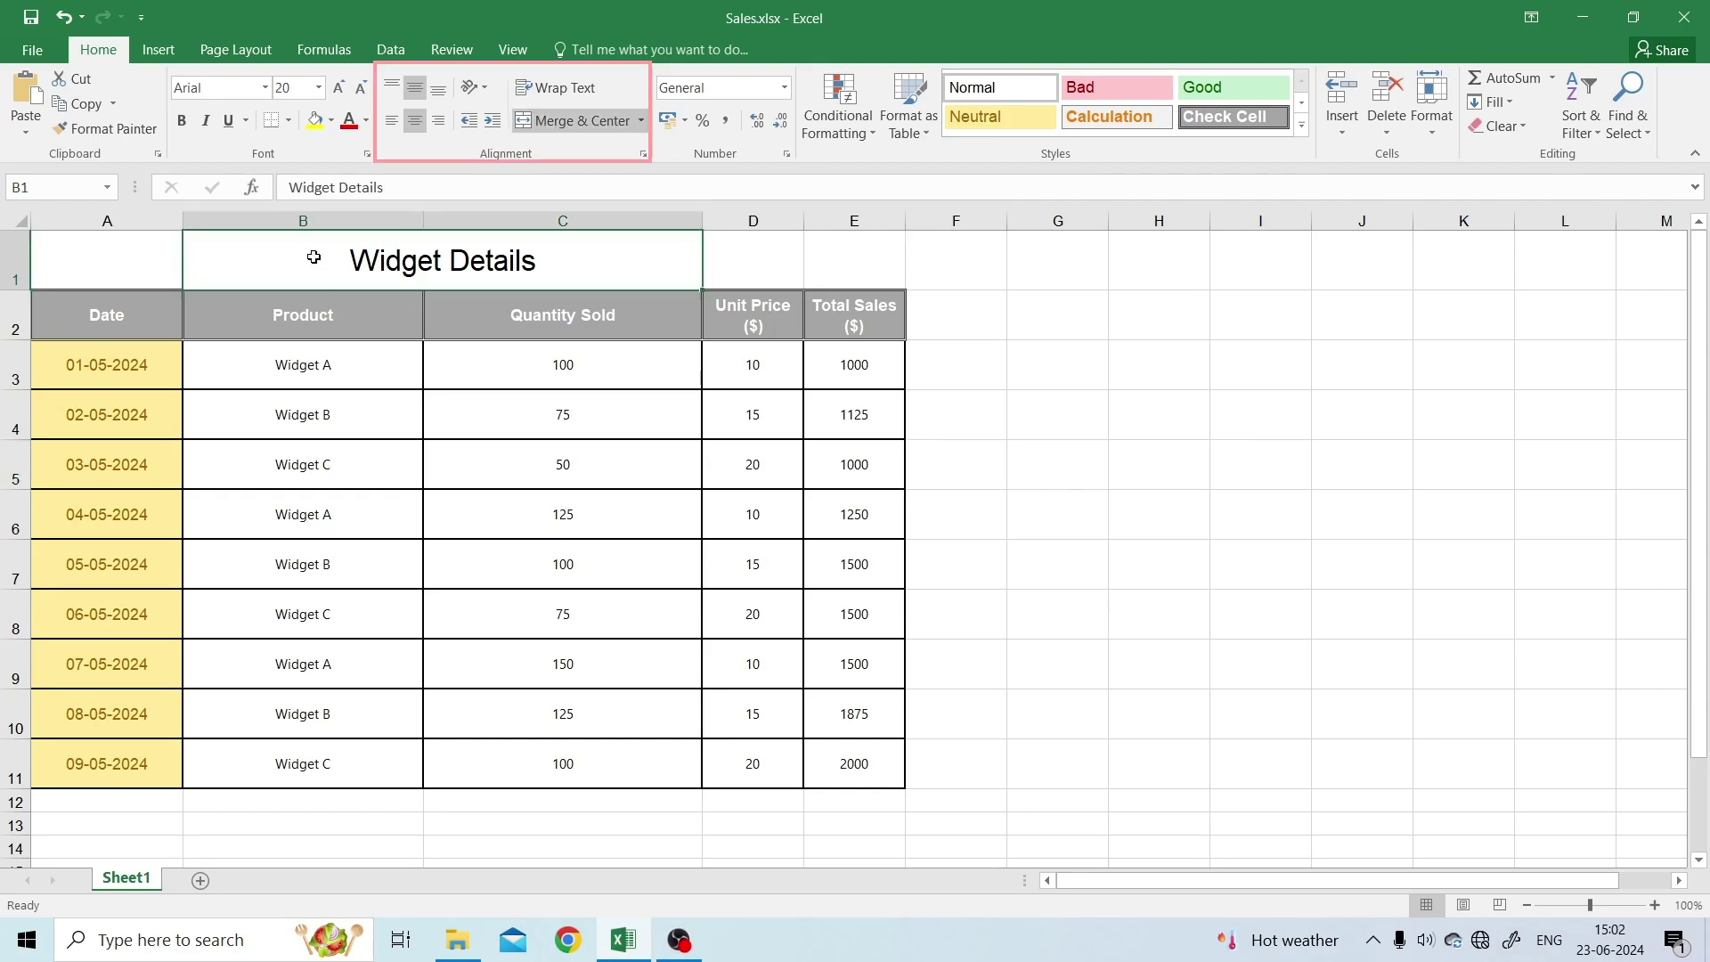
key("Right")
key("Left")
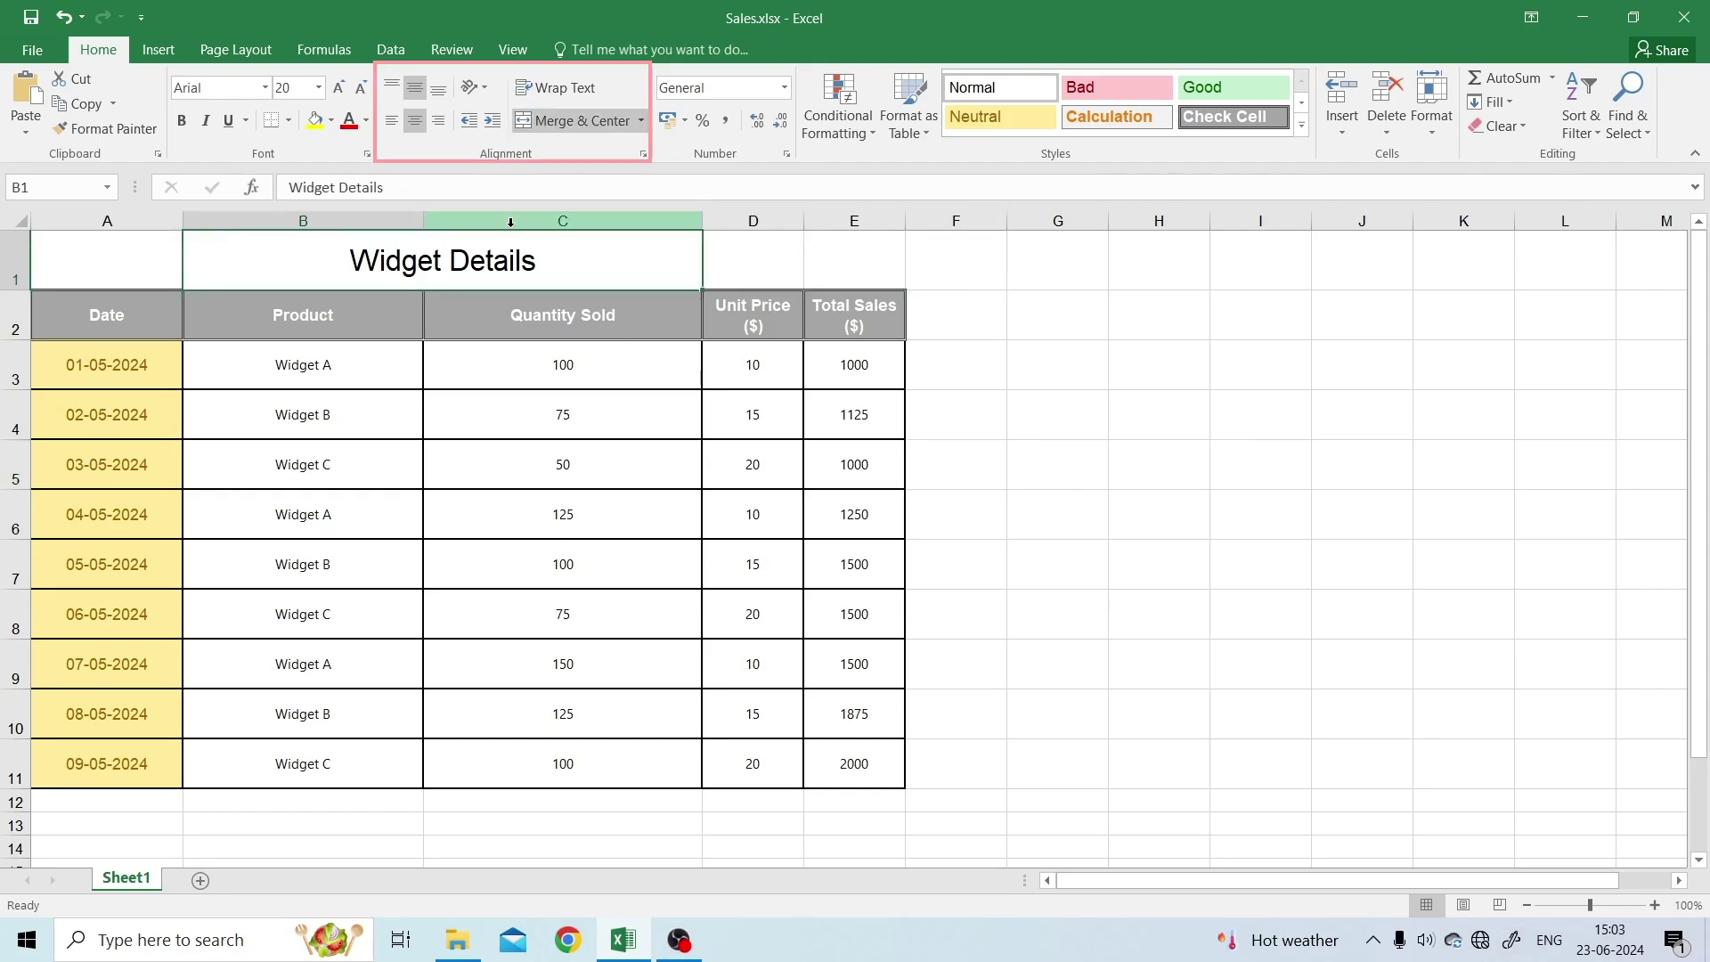
left_click(643, 121)
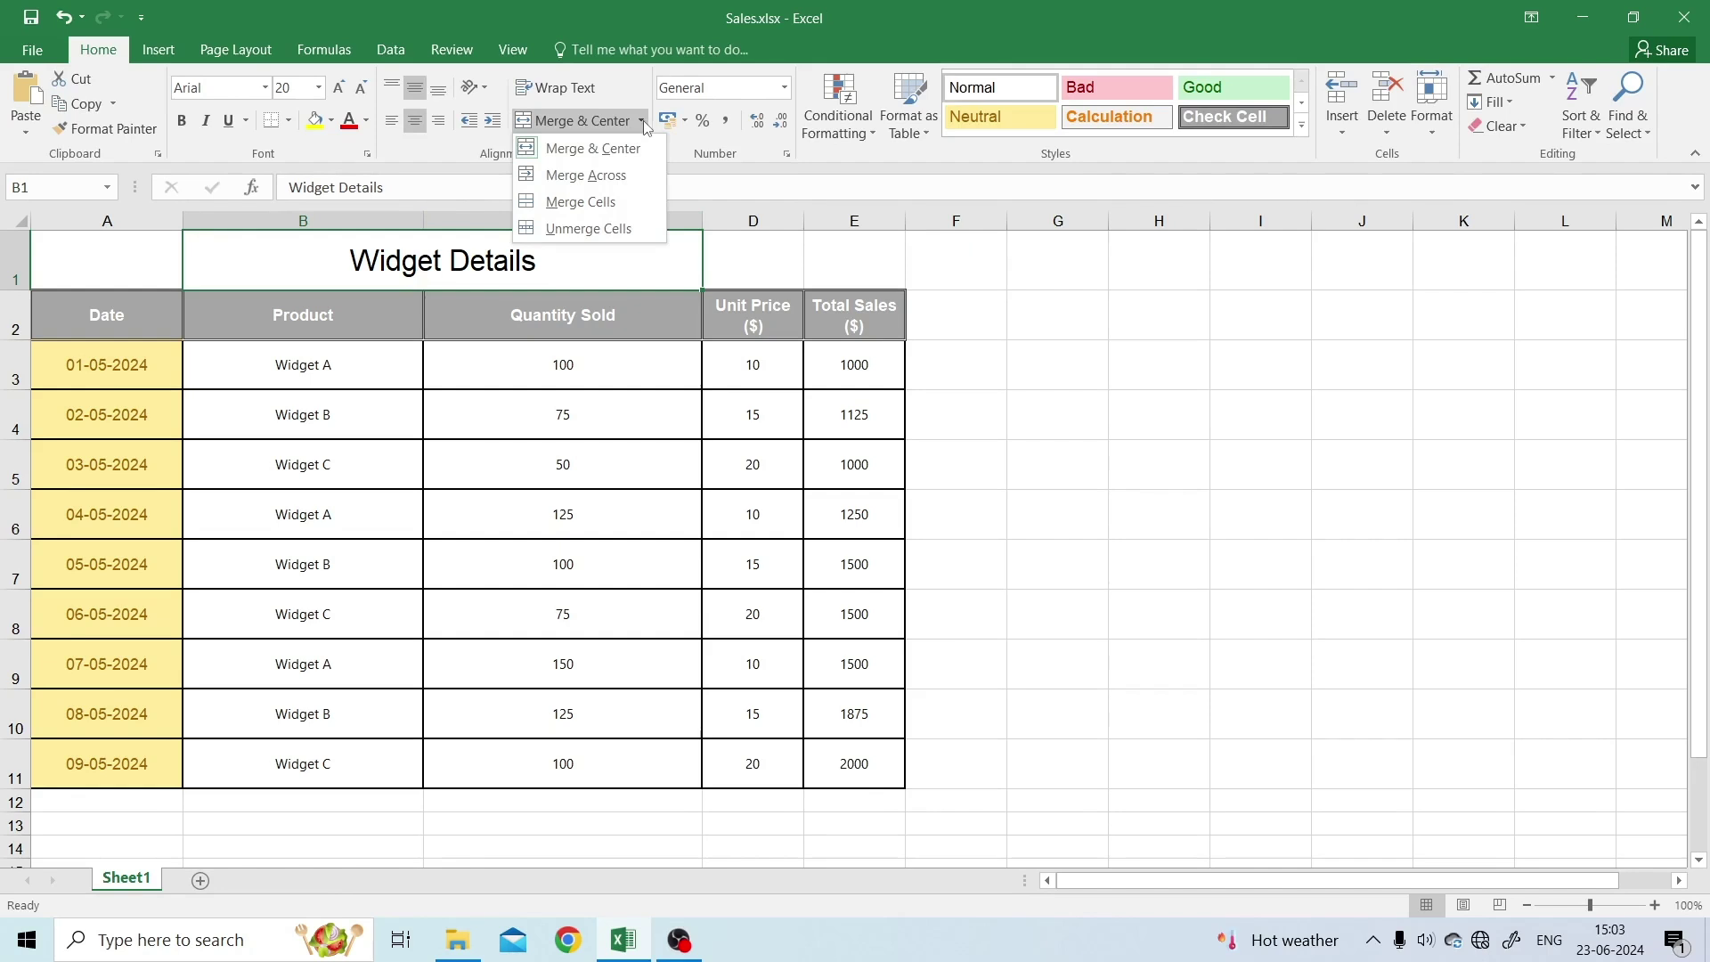
left_click(602, 233)
left_click(956, 414)
left_click(603, 236)
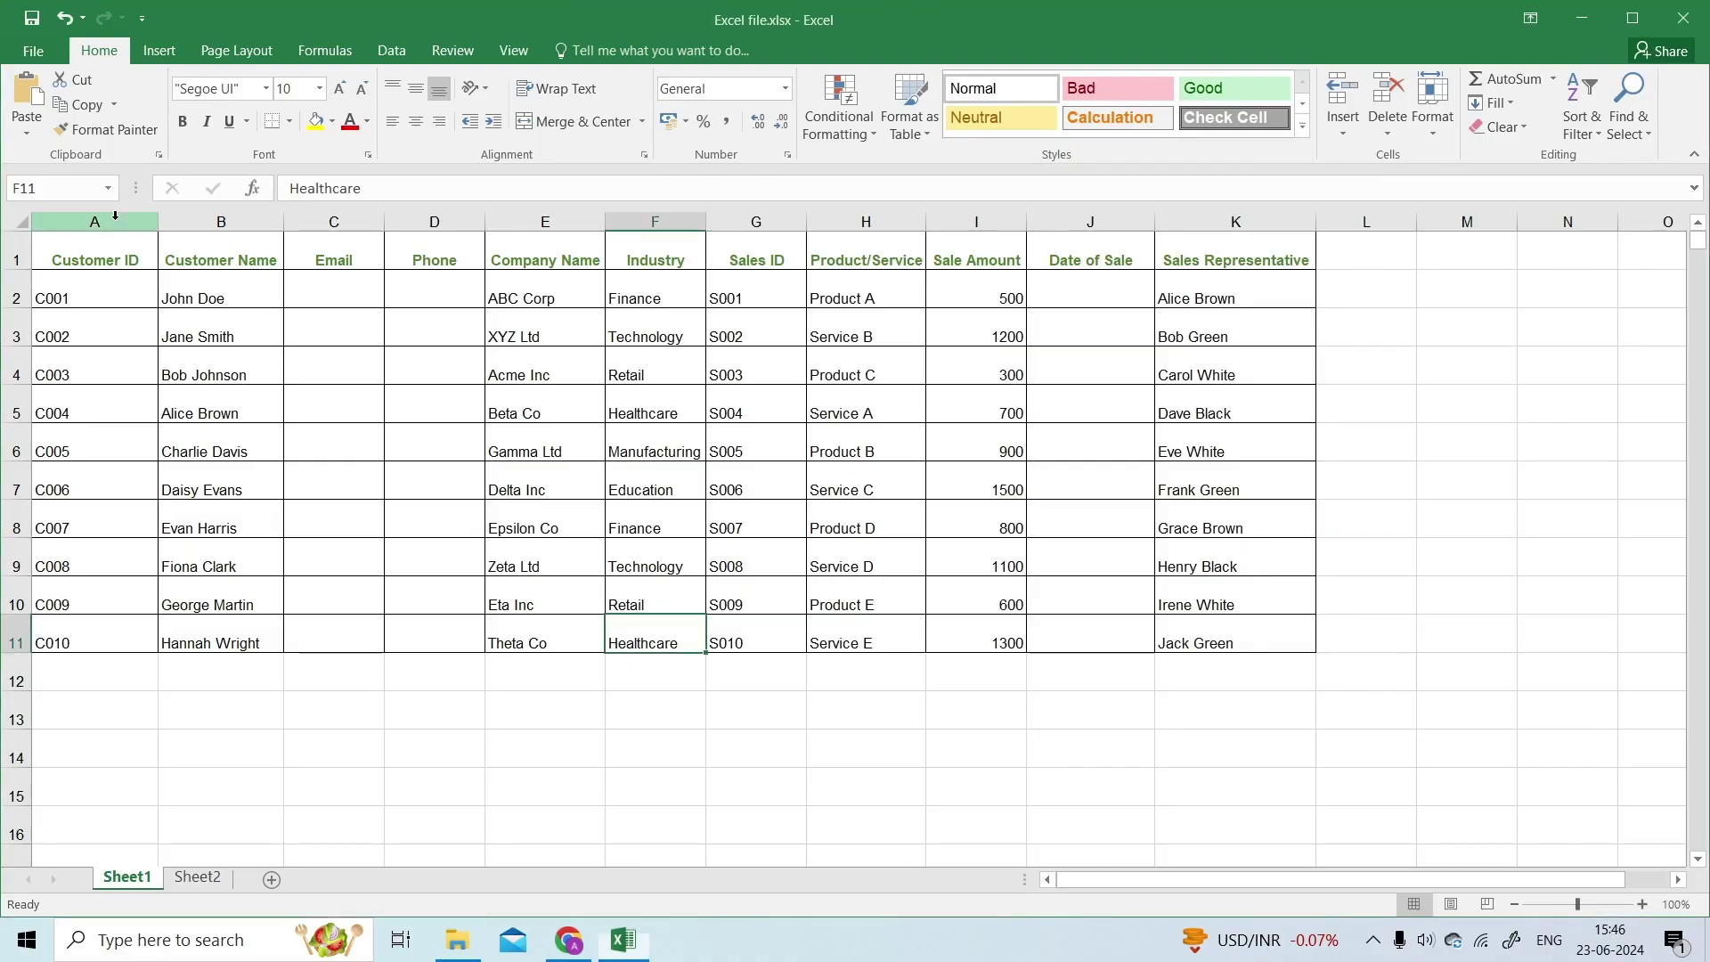
Step: Insert a PivotTable from the Customer ID and Customer Name columns A:B
left_click_drag(94, 221, 221, 220)
left_click(160, 51)
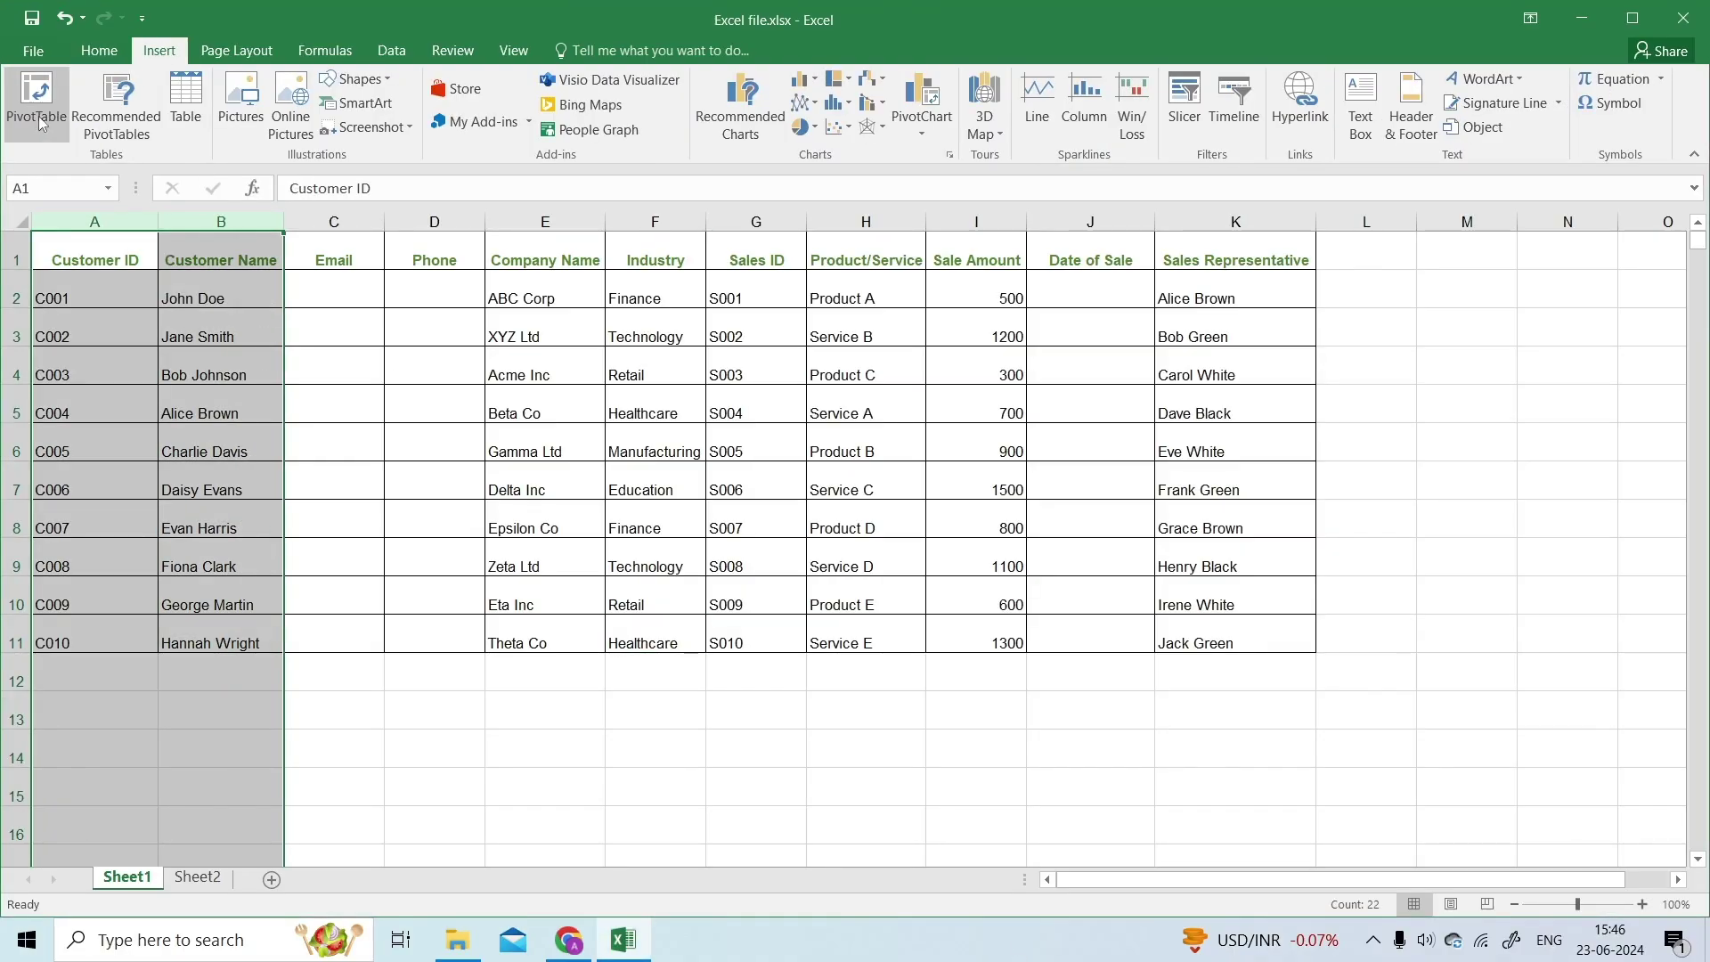
left_click(38, 107)
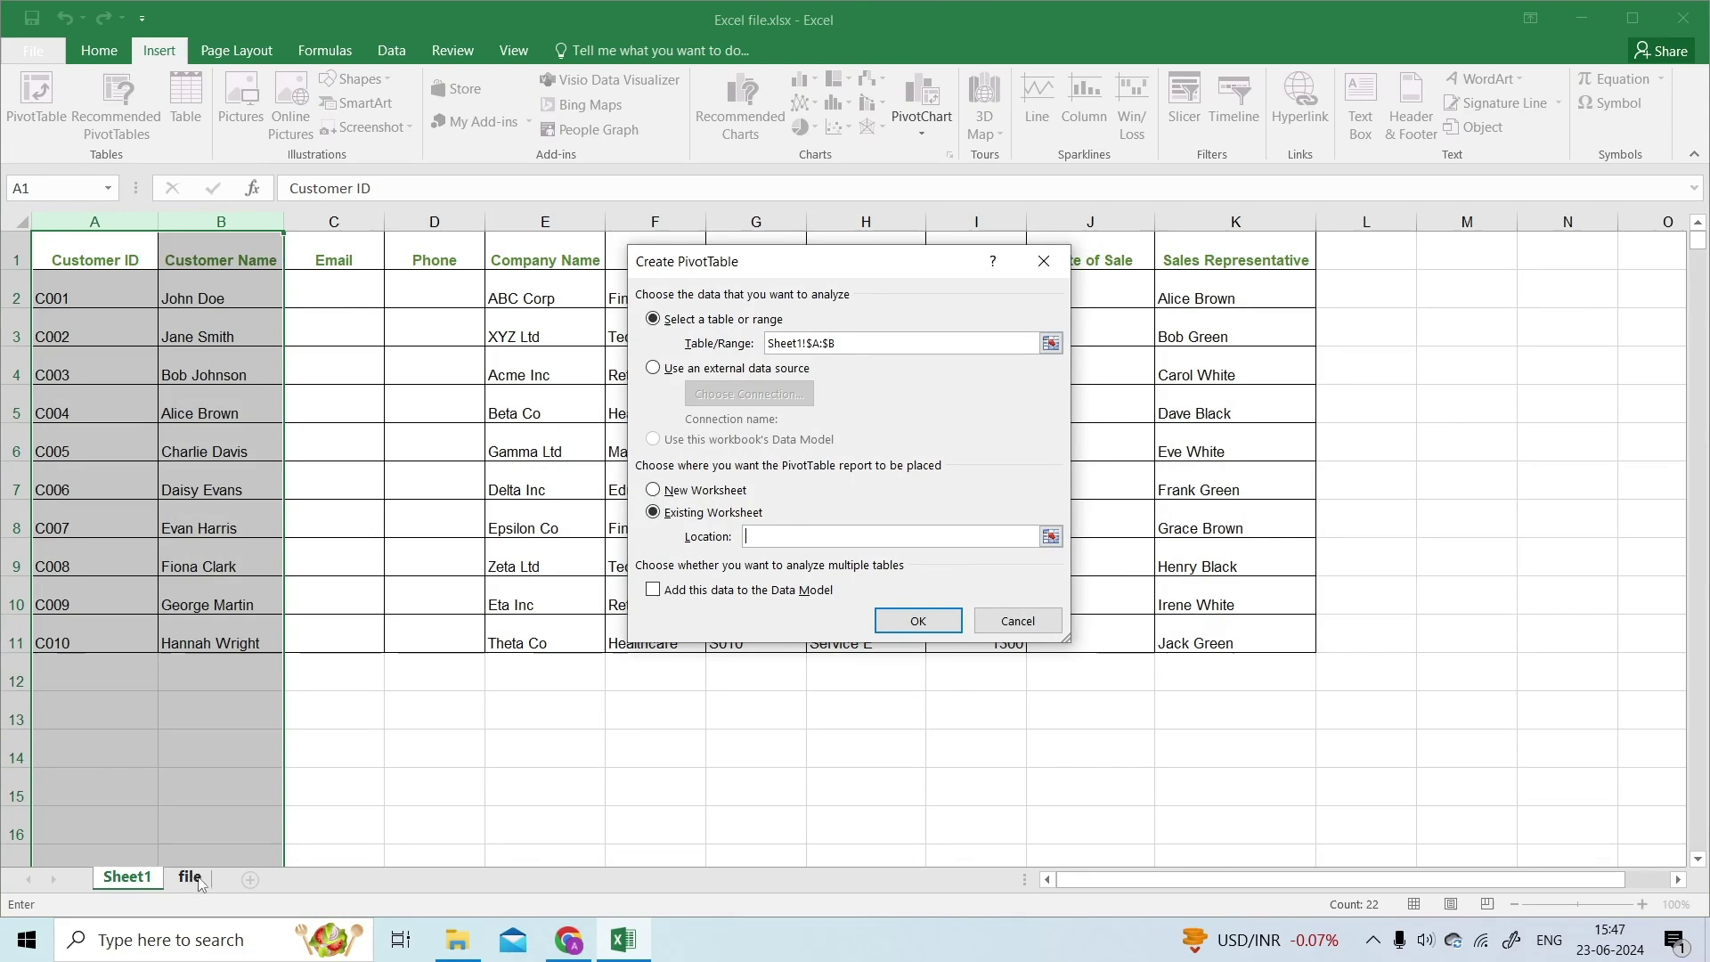
left_click(190, 877)
left_click(918, 620)
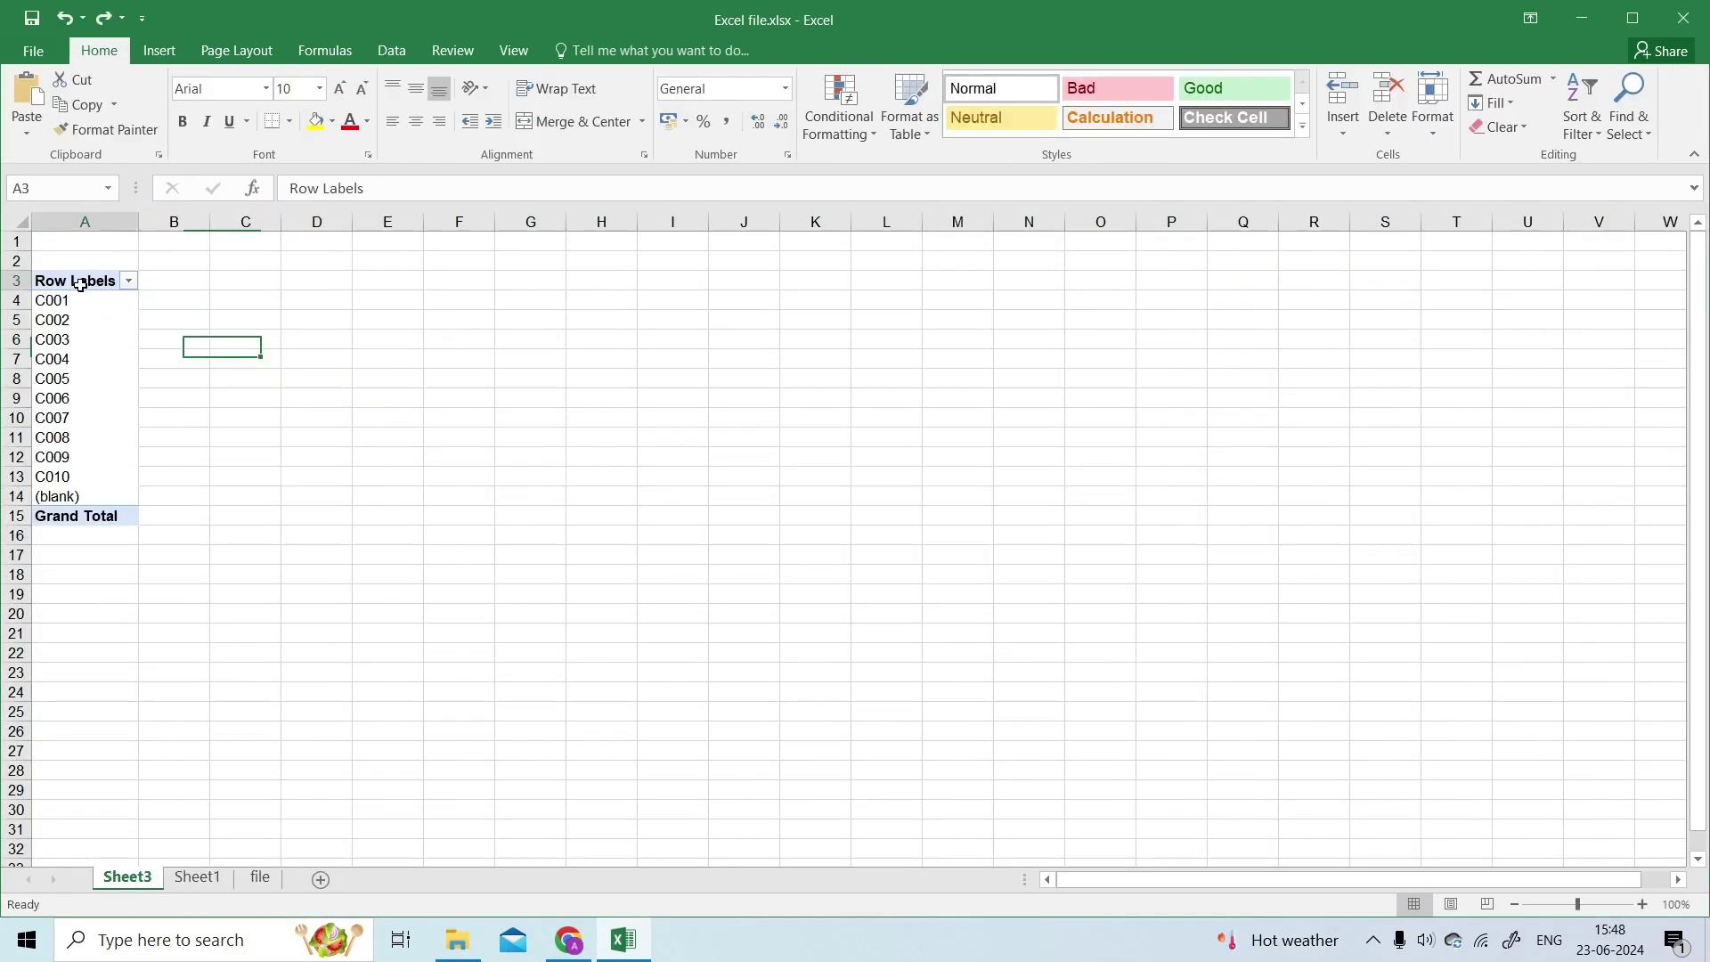
Step: Rename the pivot table's Row Labels heading in A3 to 'IDs'
left_click(80, 284)
double_click(117, 281)
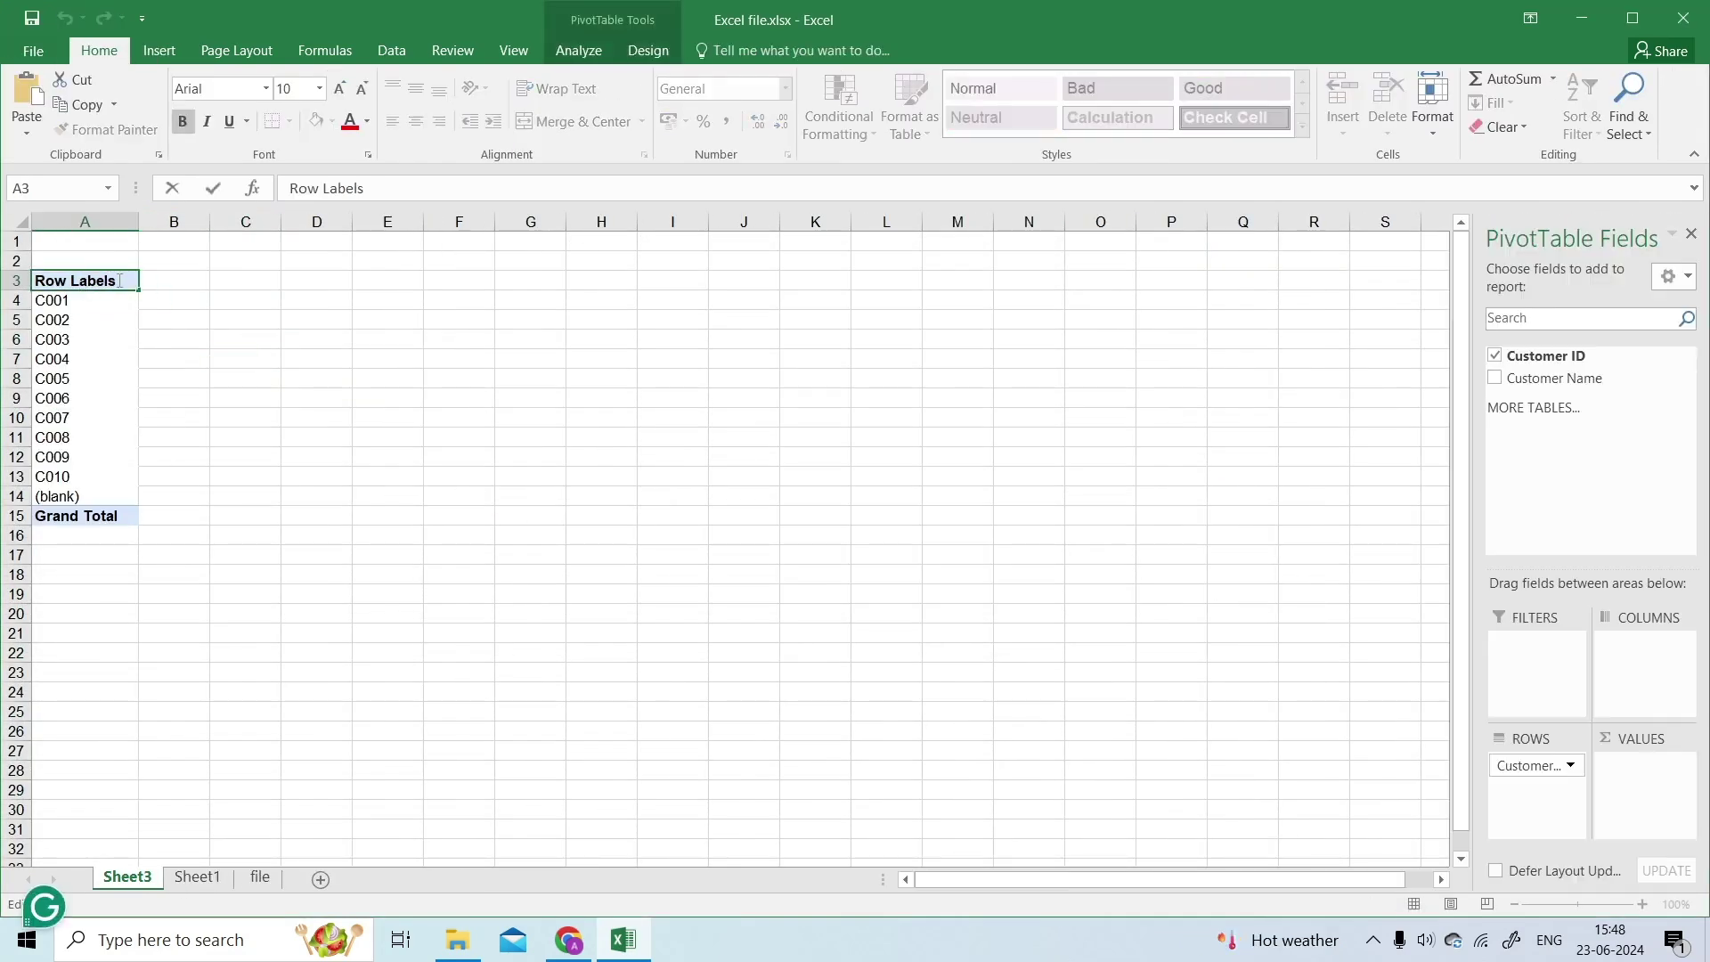
left_click_drag(118, 281, 27, 276)
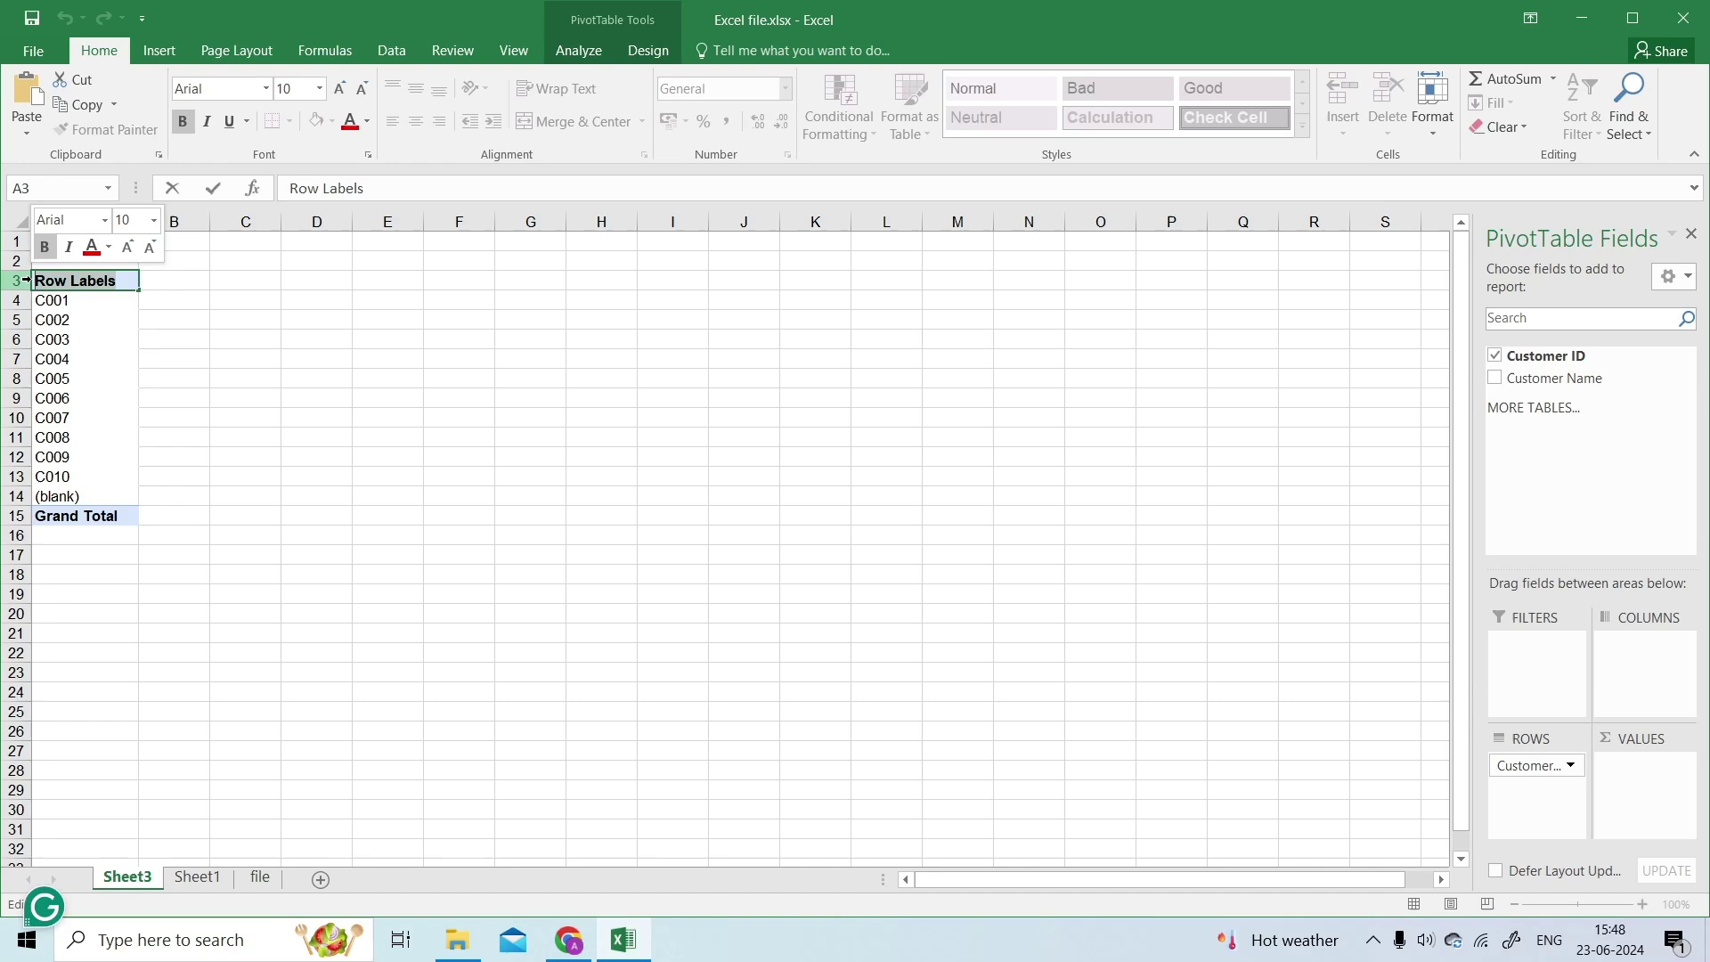
type("IDs")
left_click(367, 456)
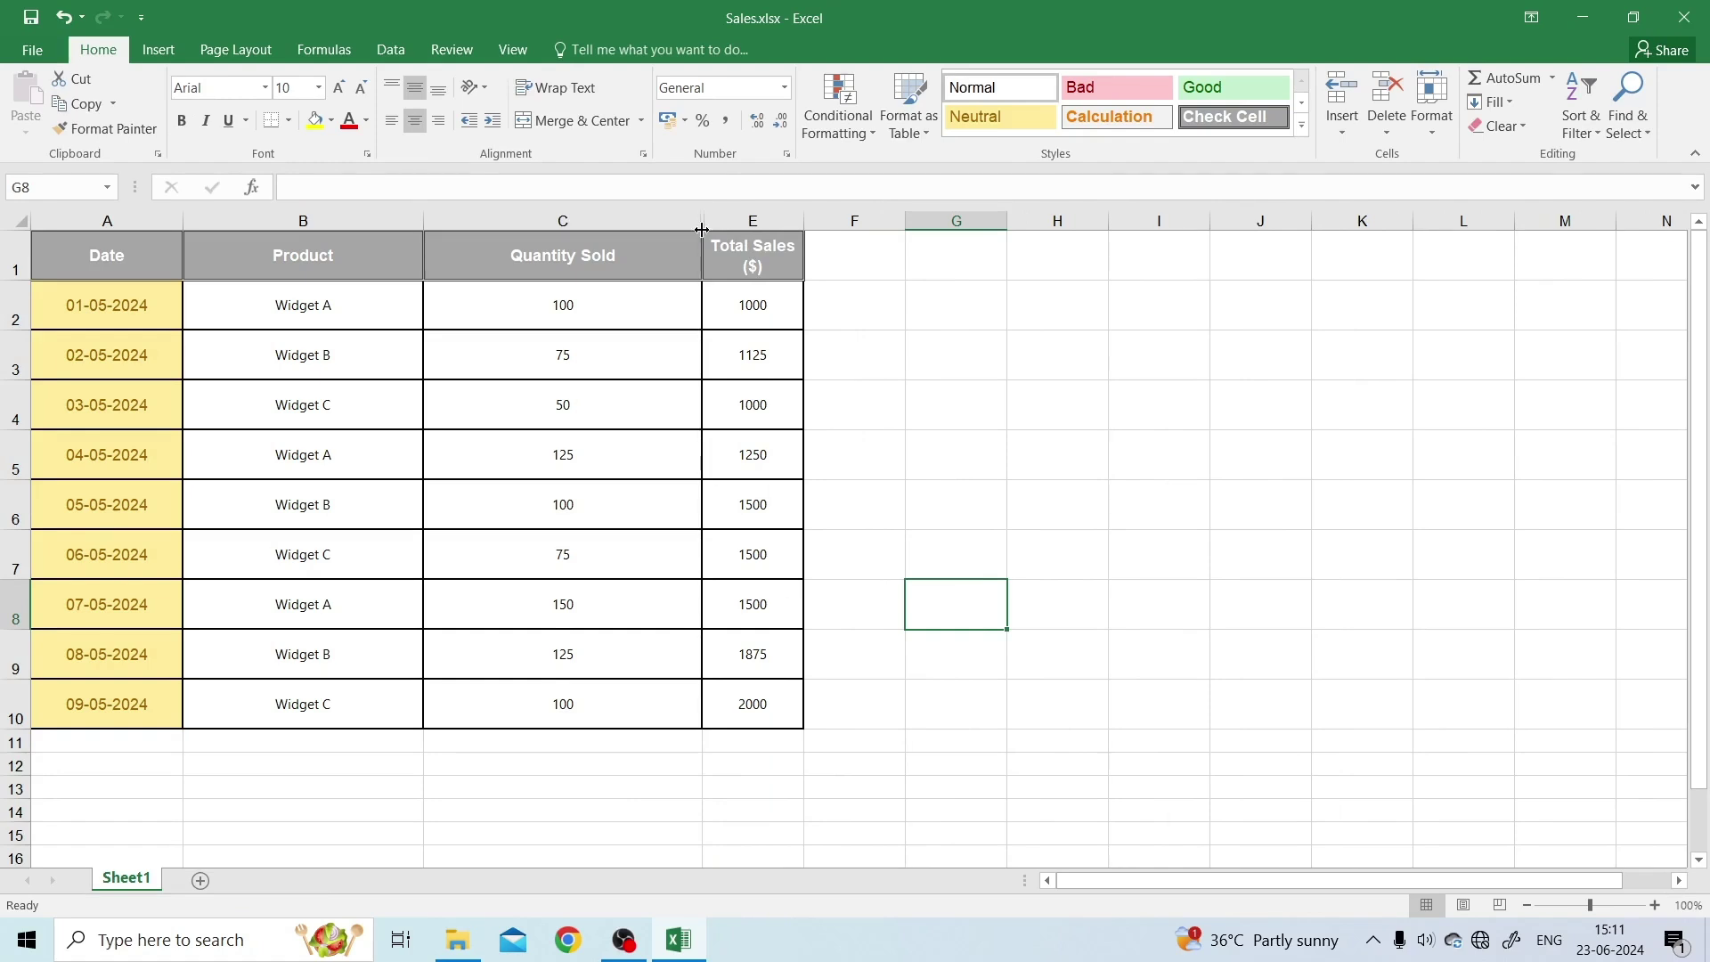
Step: Unhide the hidden column D, Unit Price ($)
right_click(704, 222)
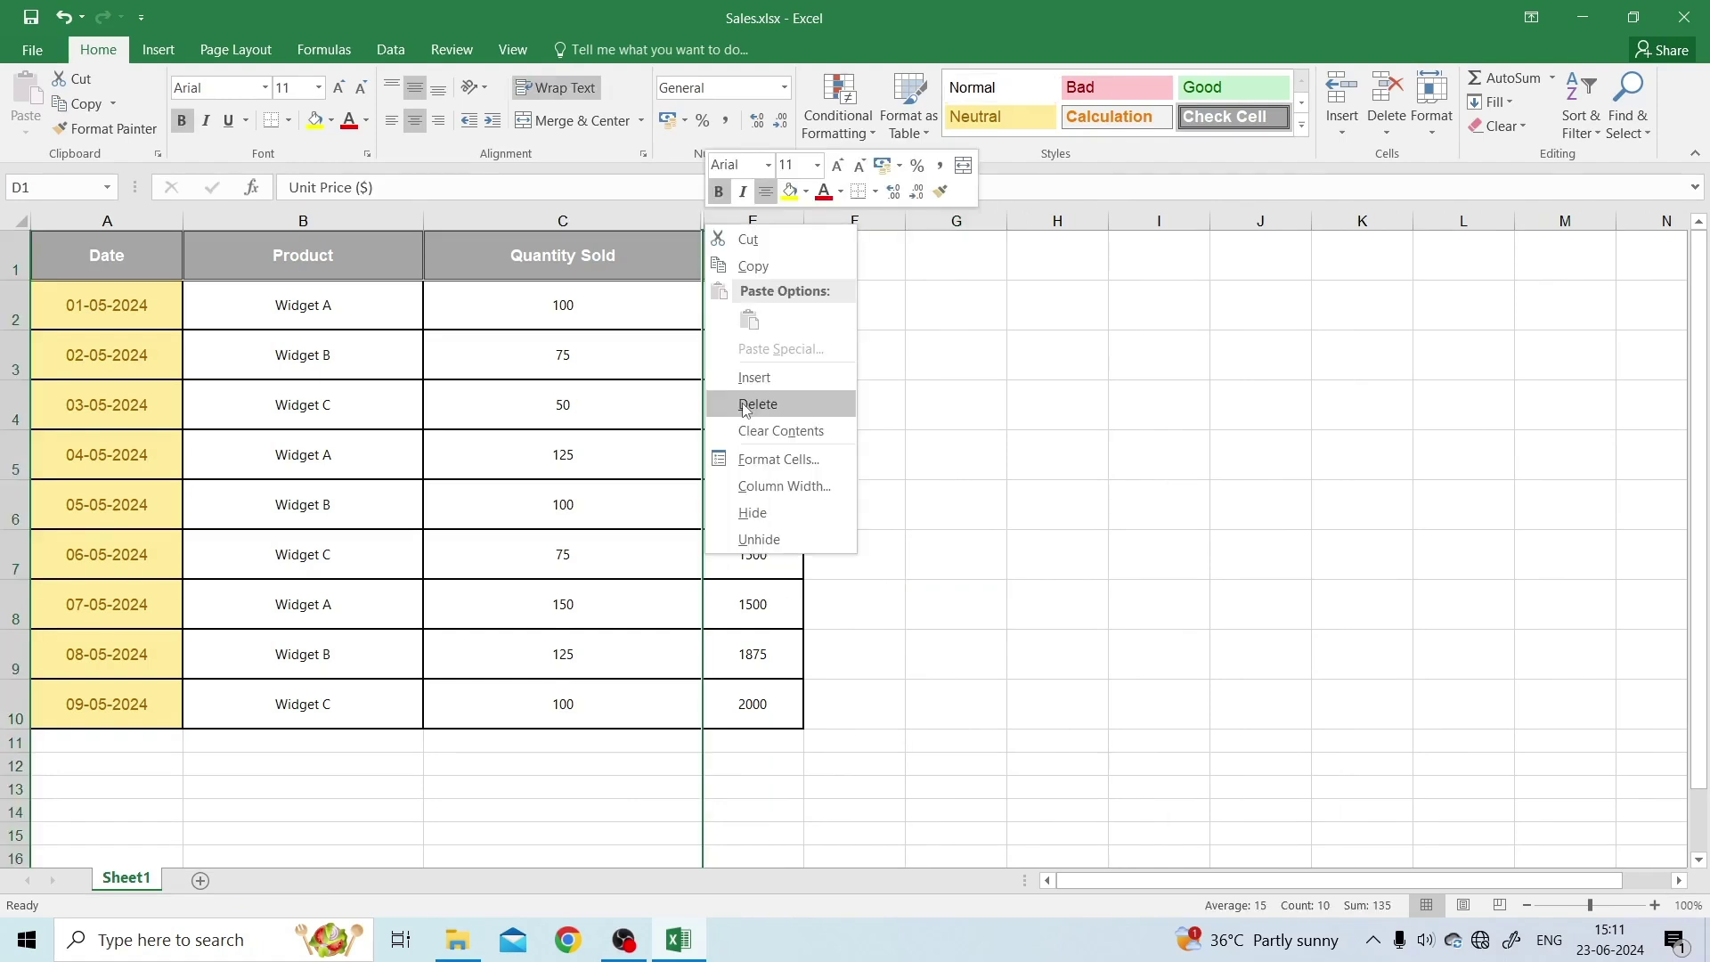
left_click(759, 539)
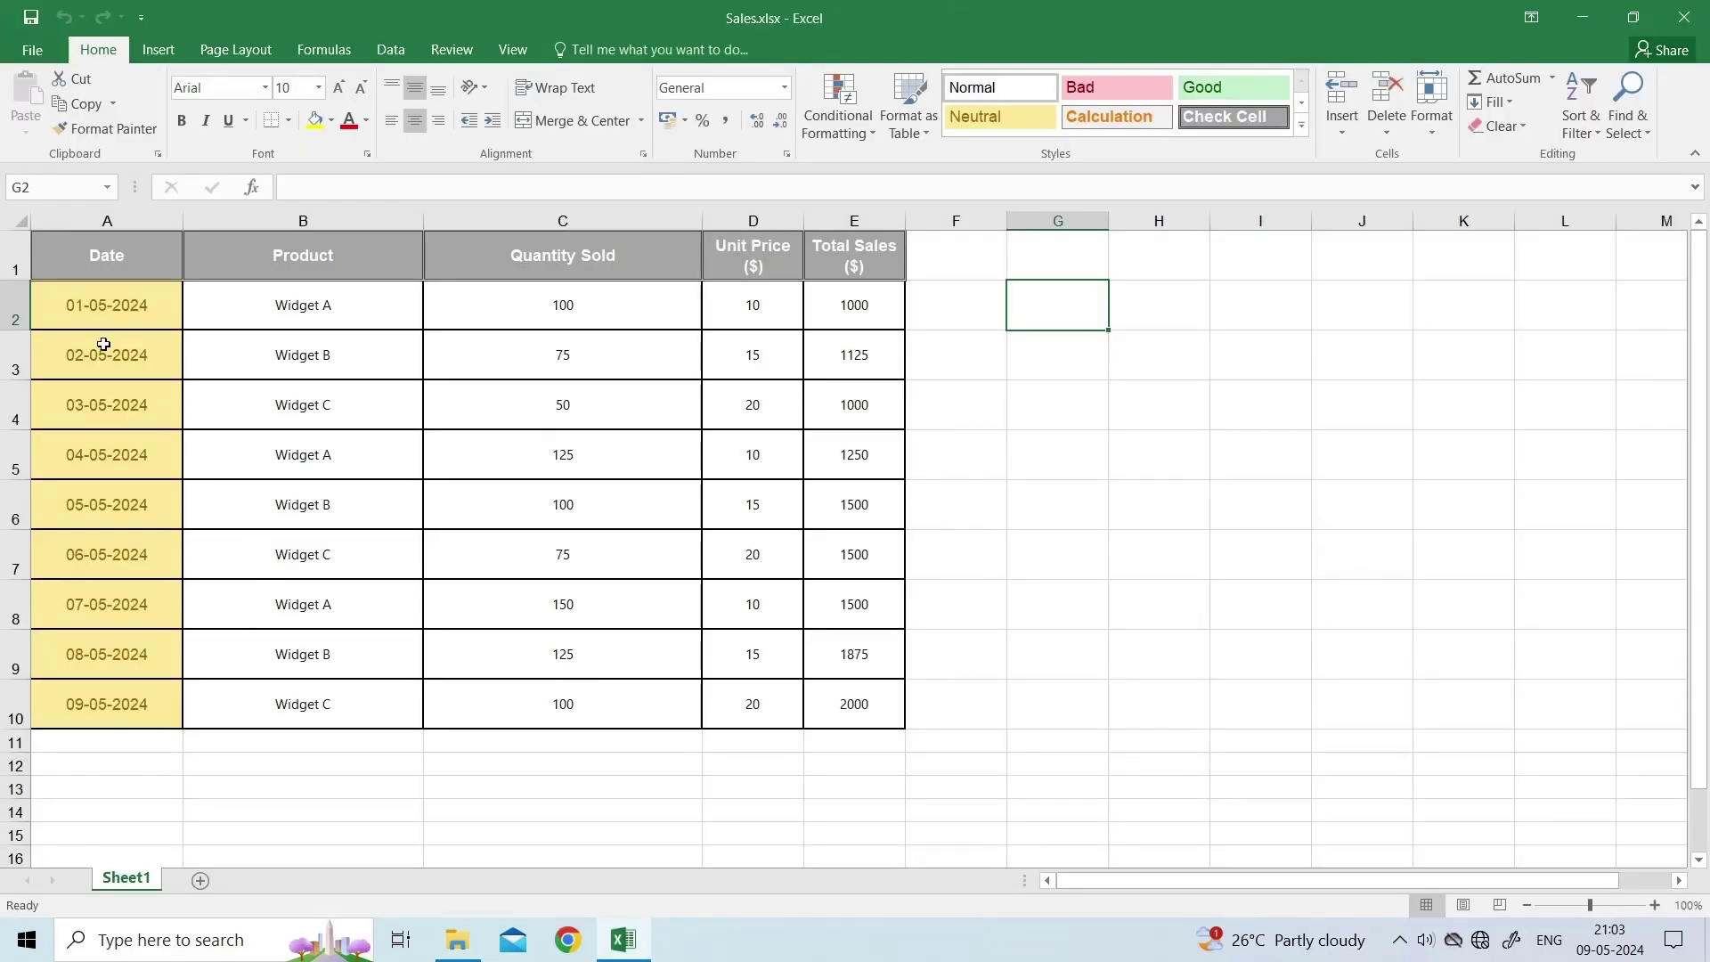
Step: Open Update file.xlsx with Open and Repair, then choose Repair
left_click(32, 49)
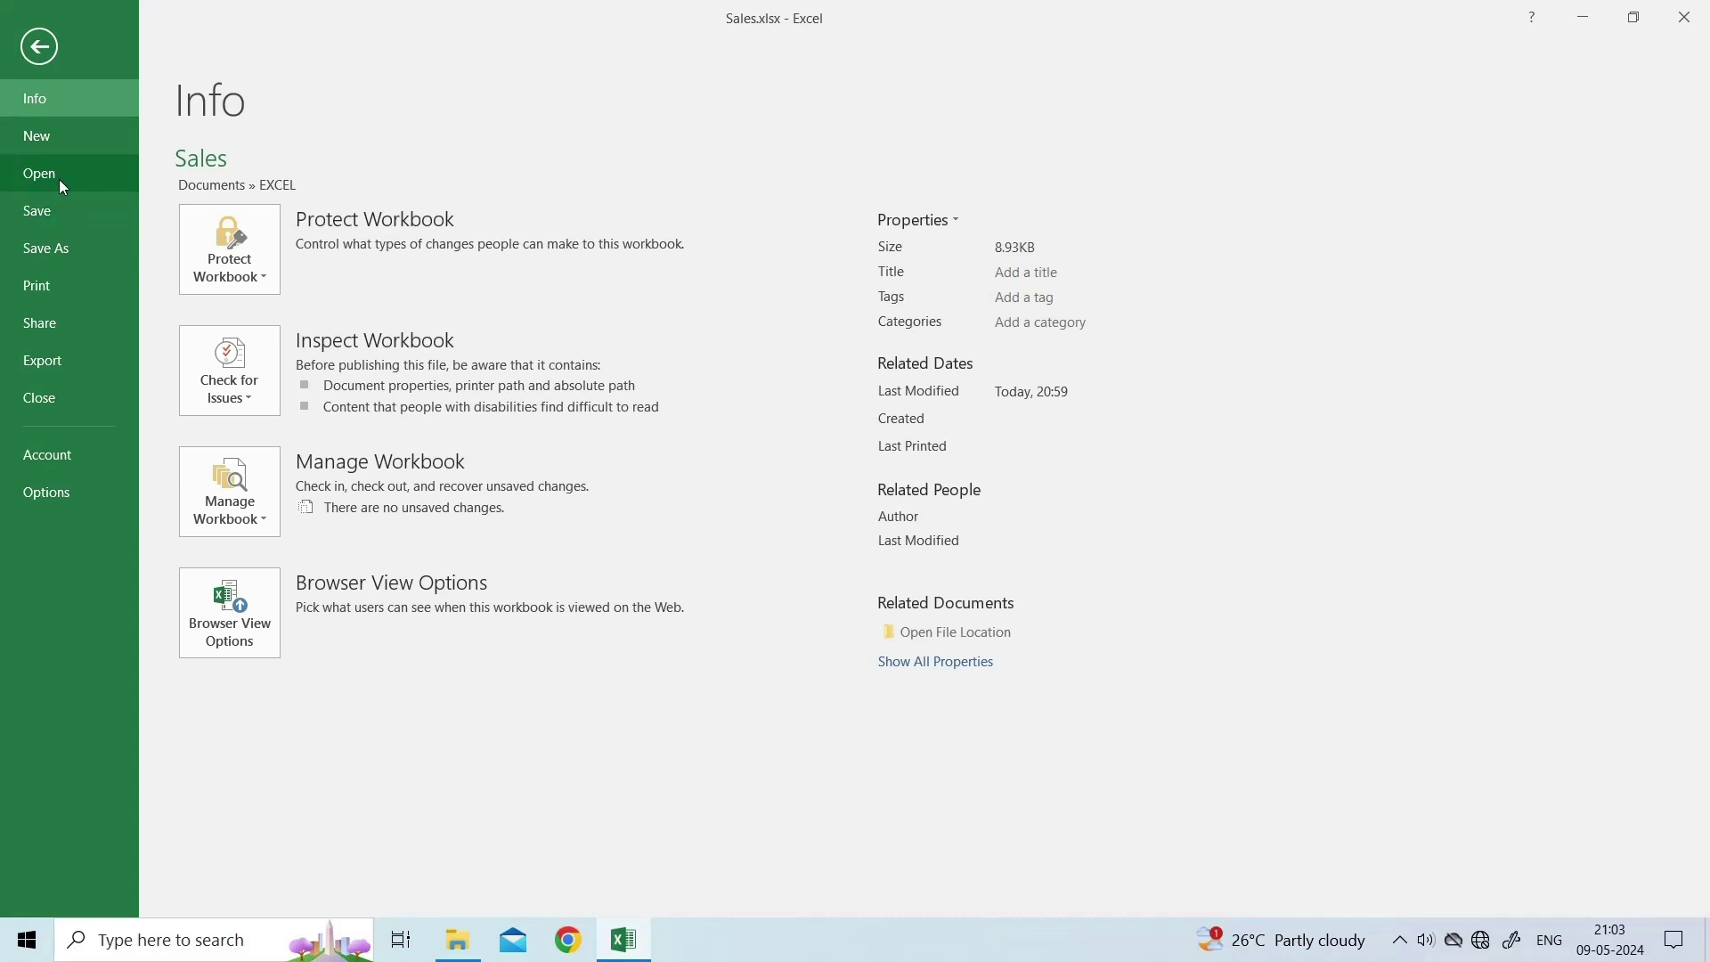
left_click(58, 179)
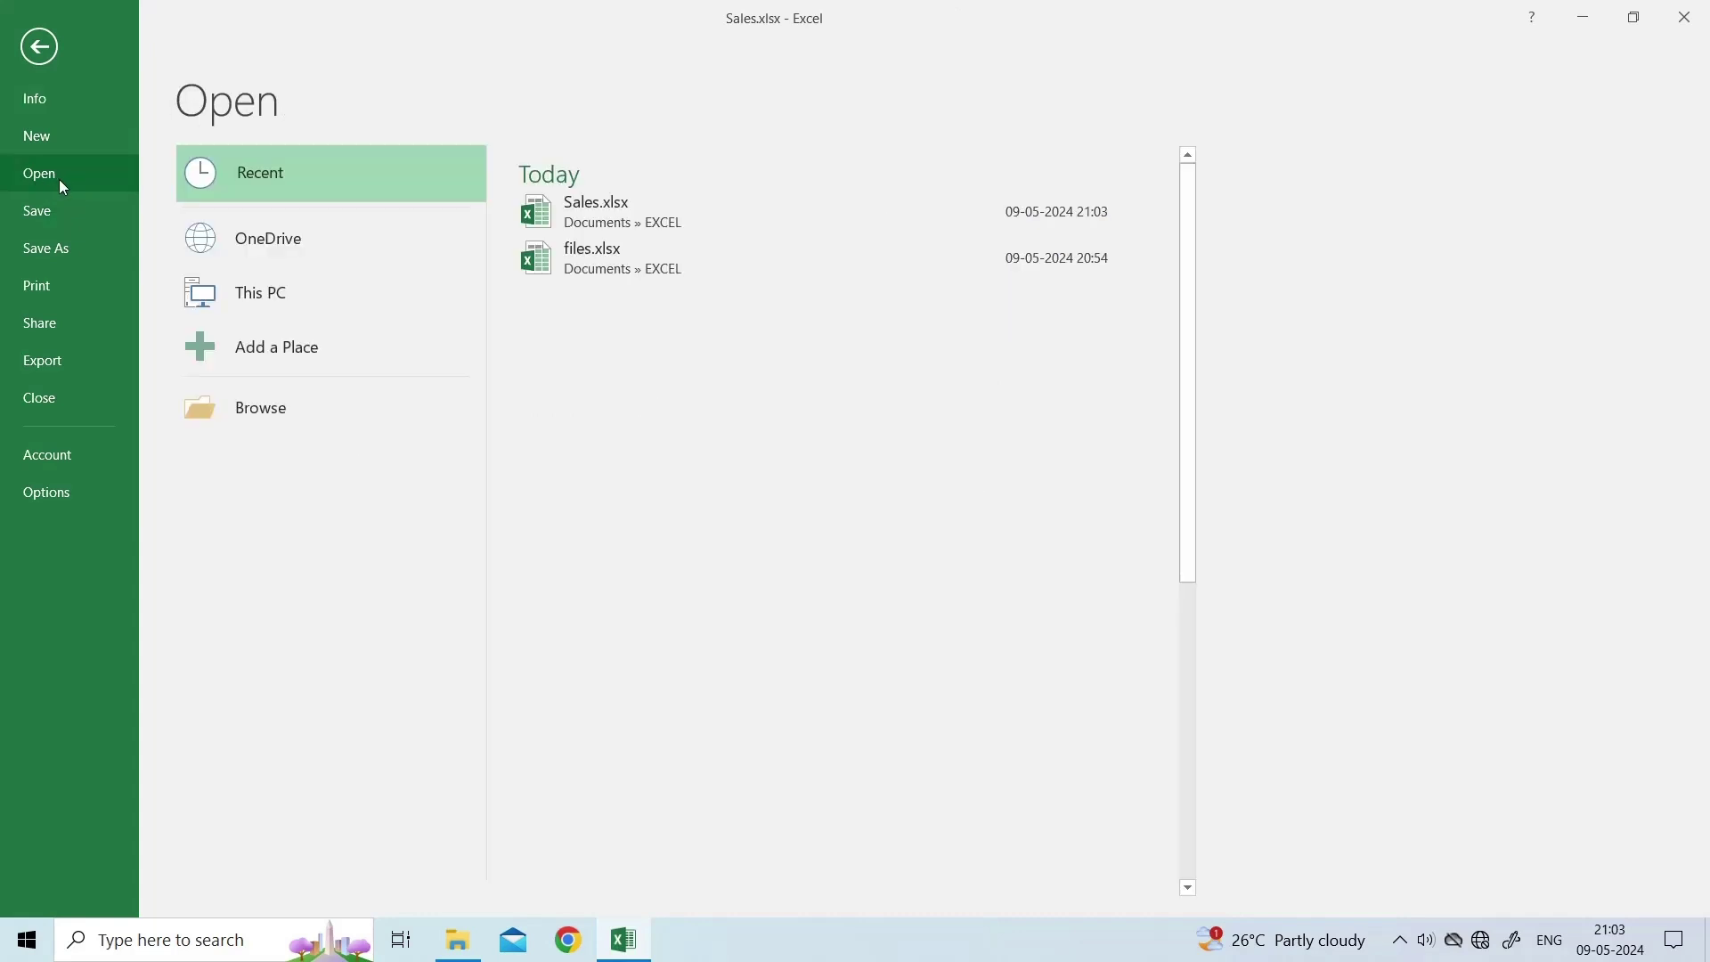
left_click(266, 414)
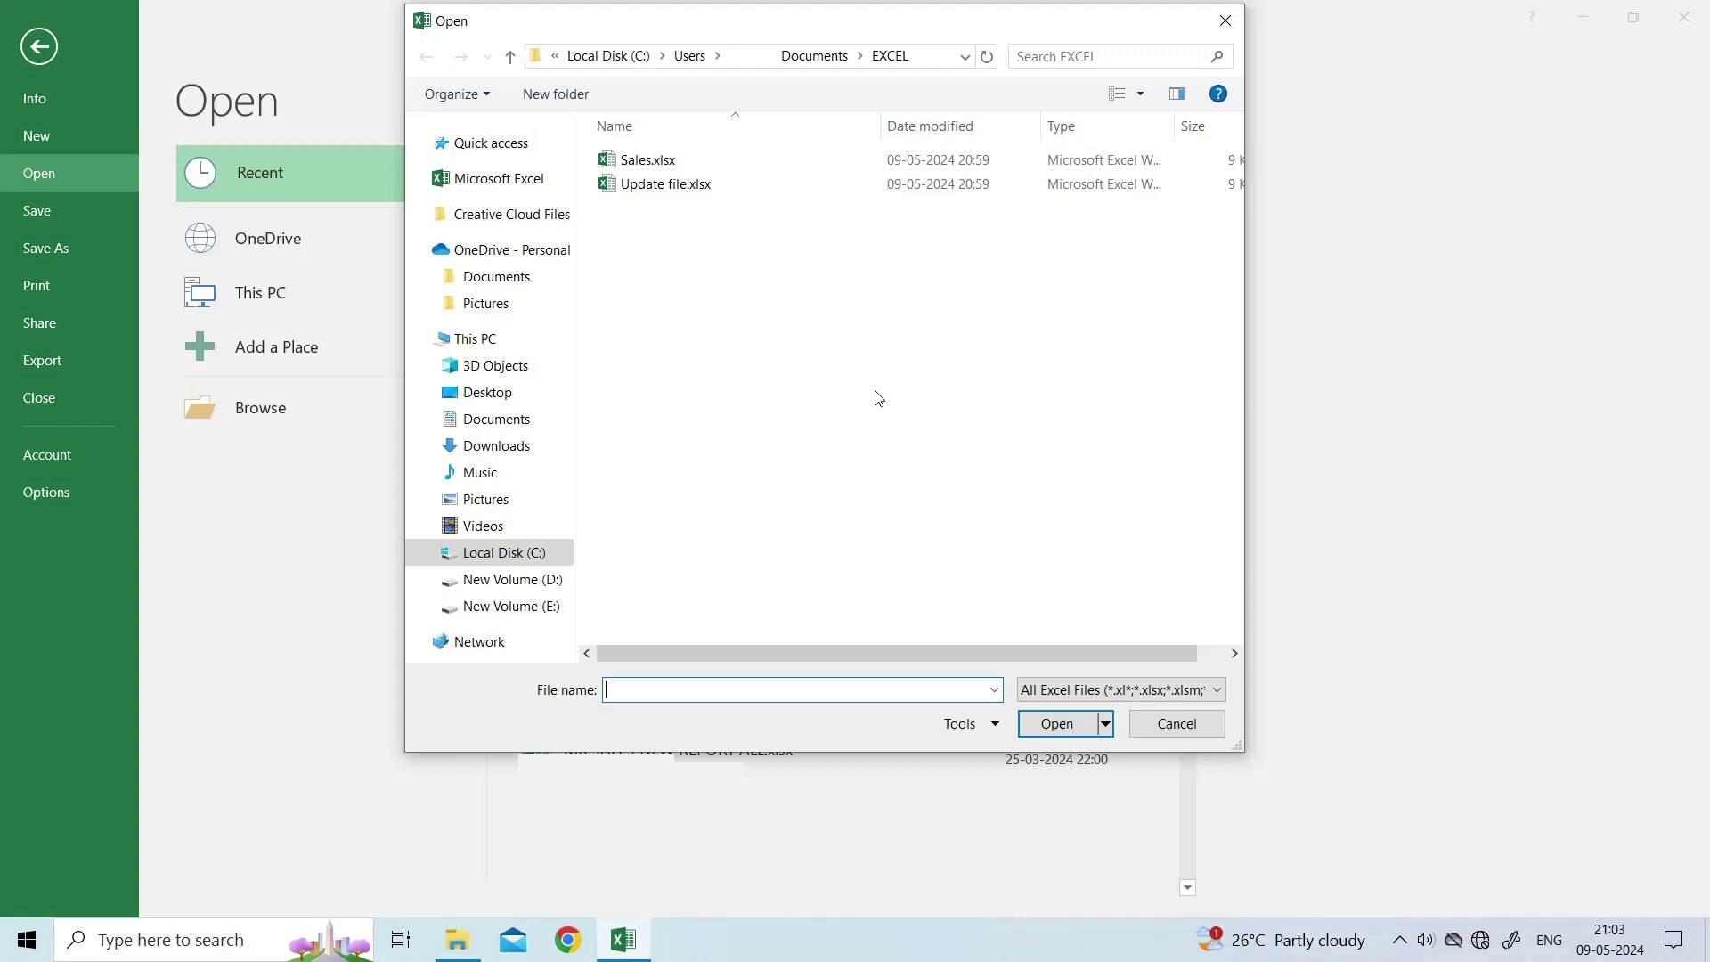
left_click(695, 186)
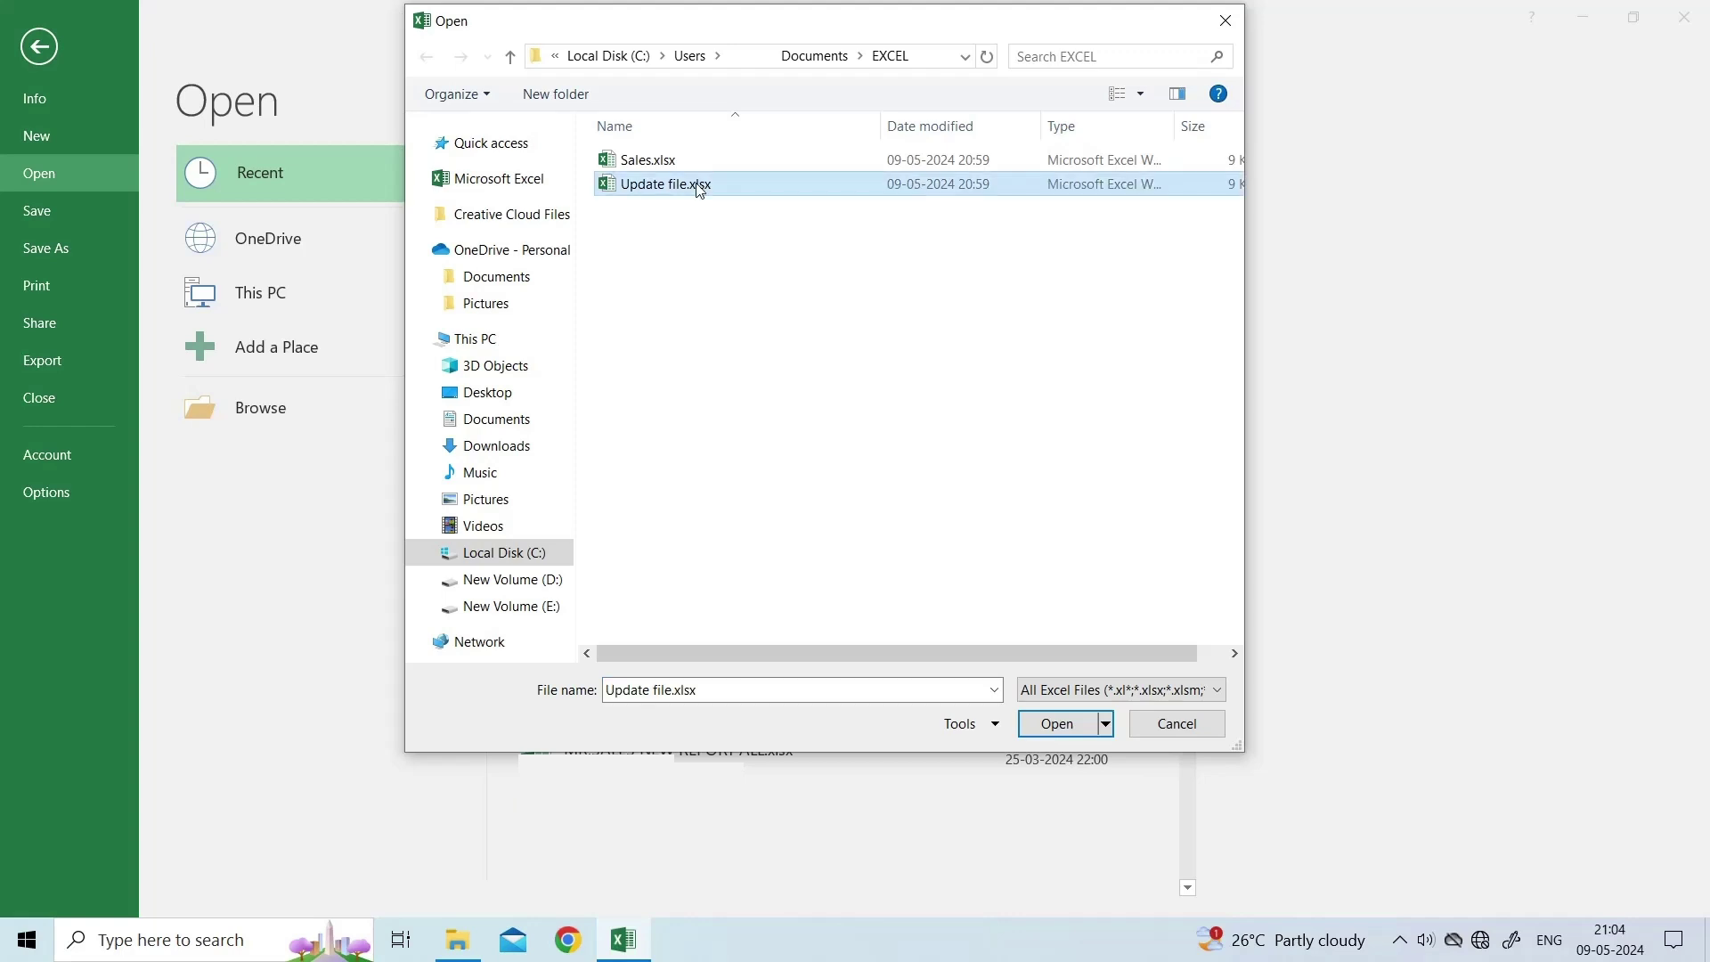
left_click(1105, 723)
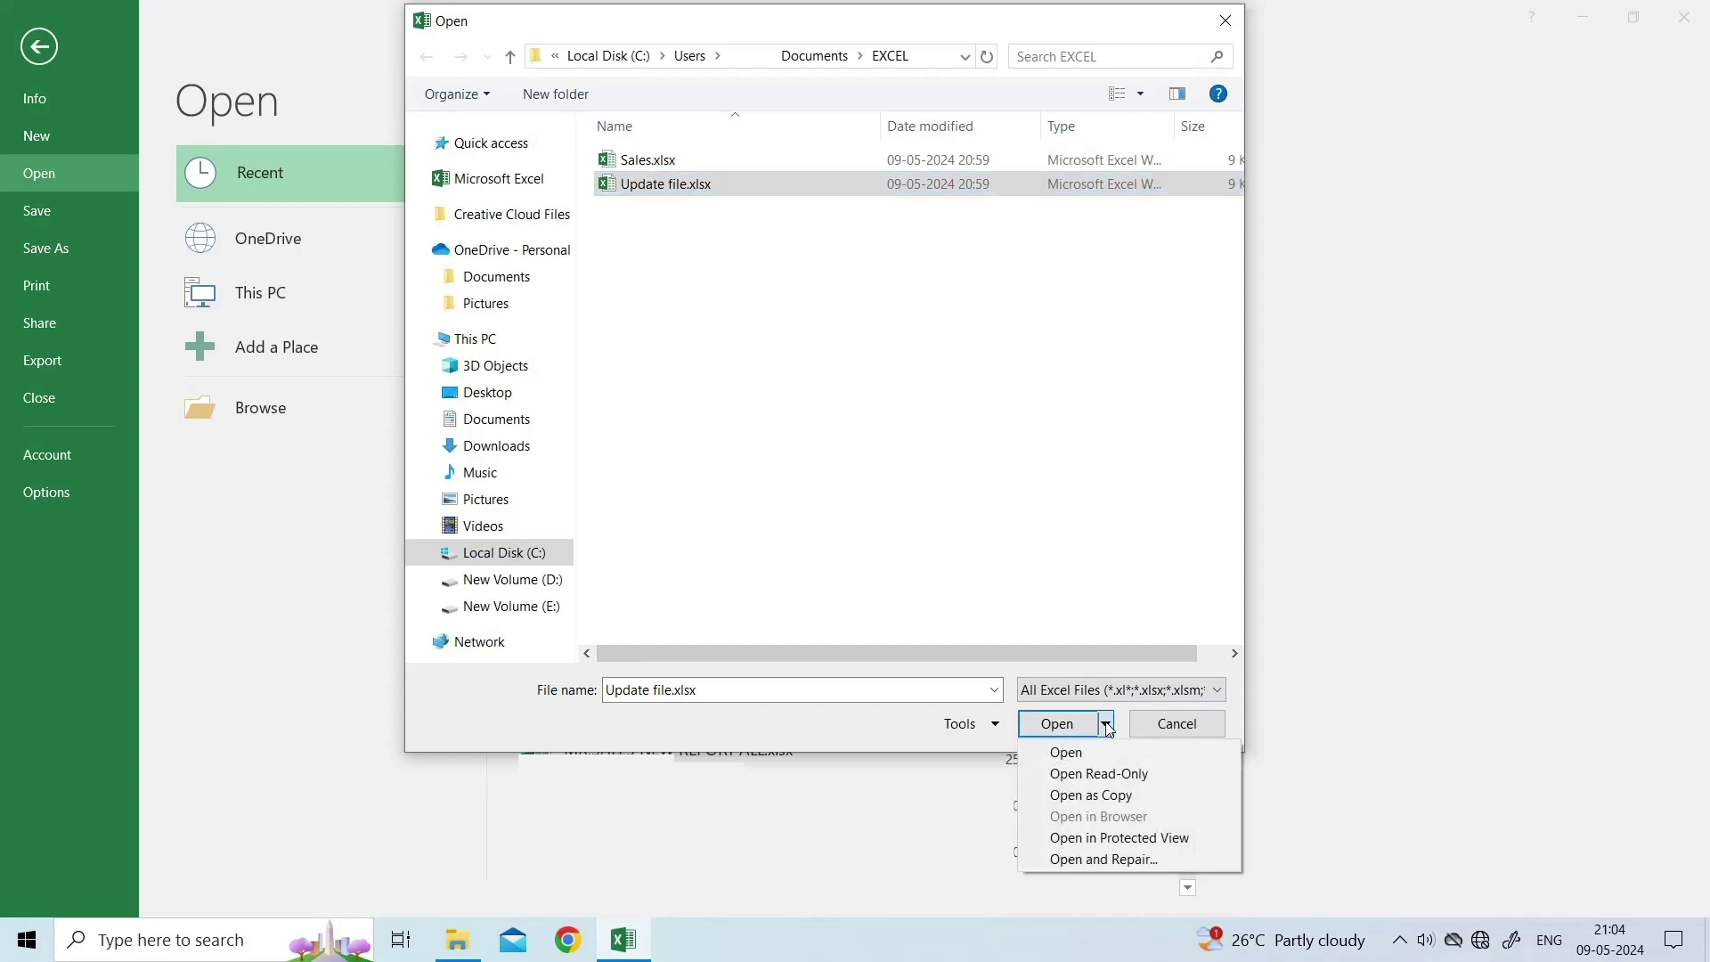
left_click(1101, 859)
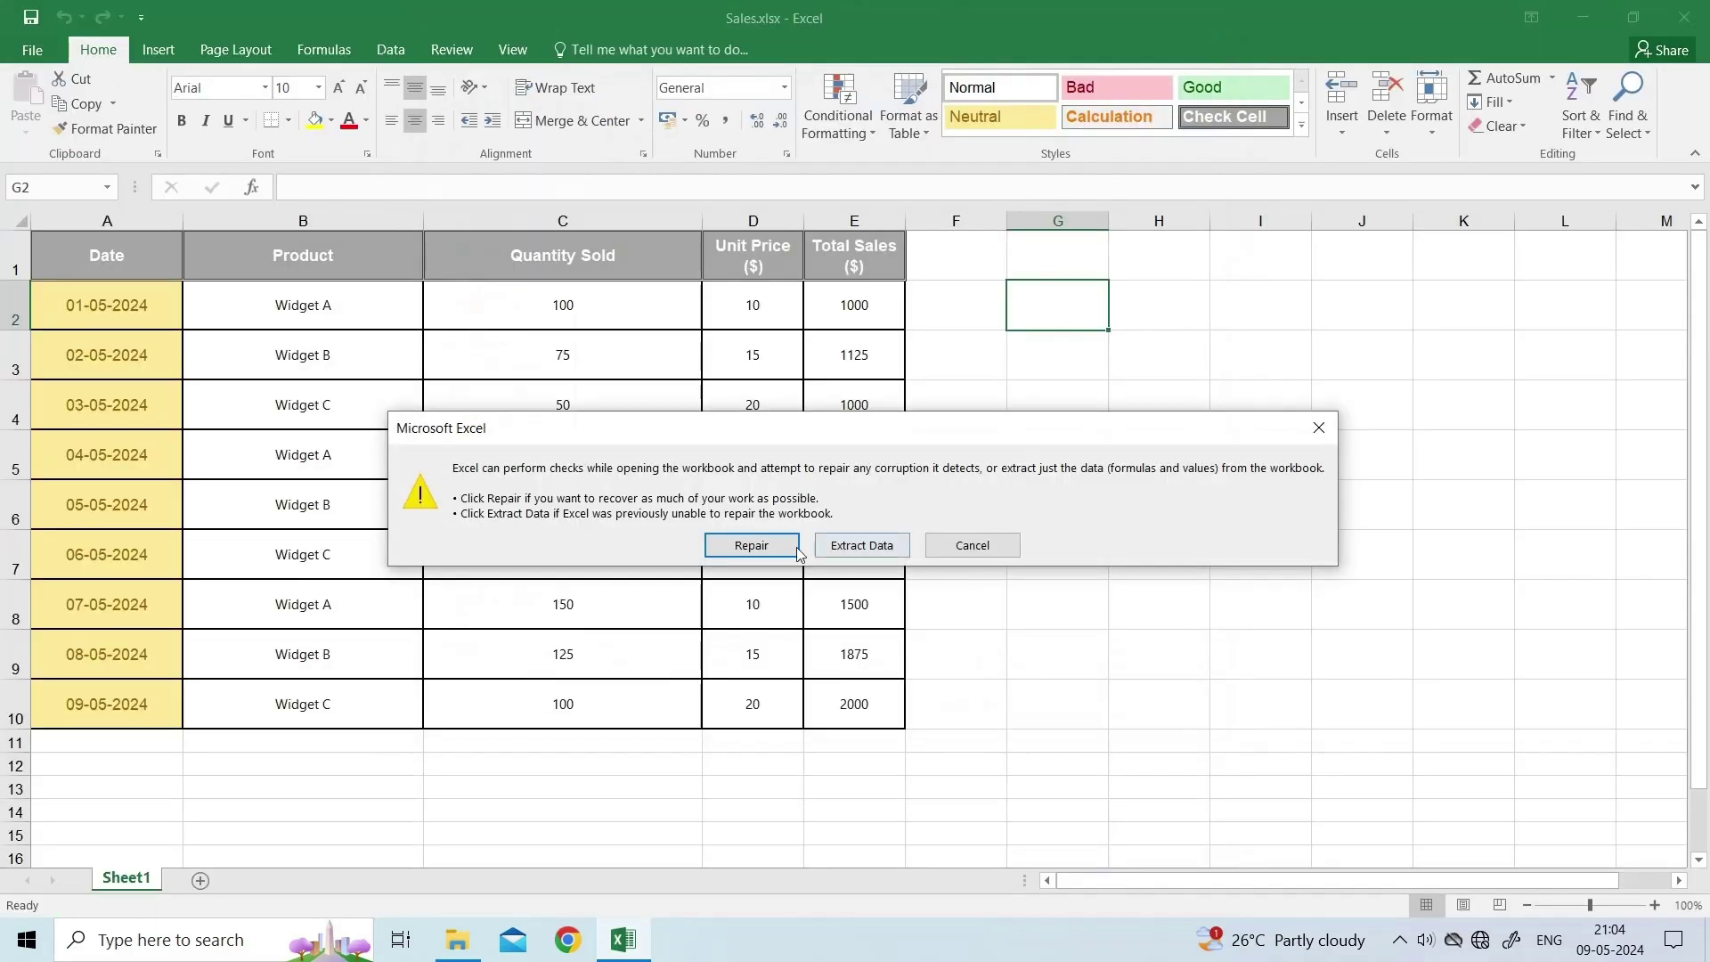
left_click(752, 546)
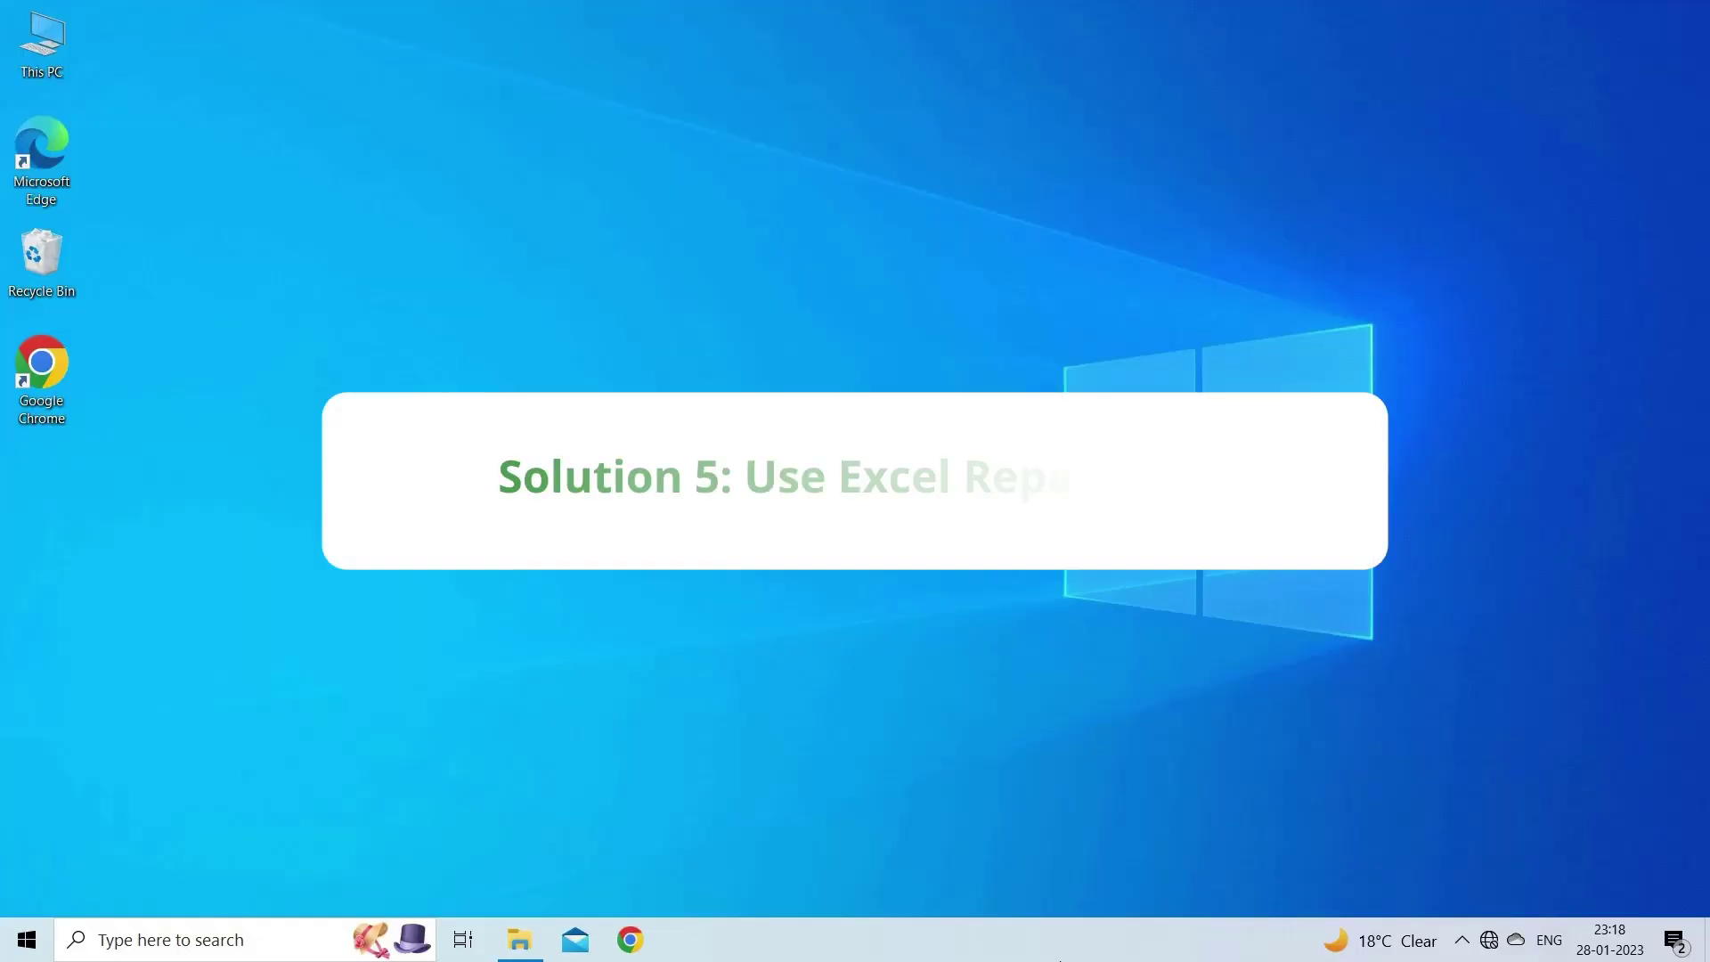